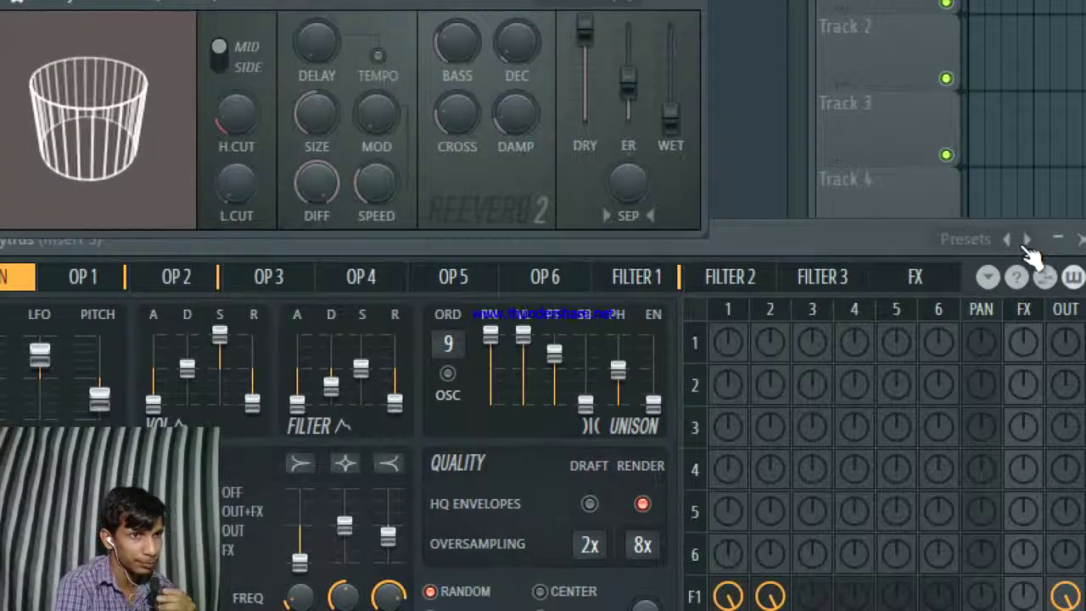
Load the Above clouds 2 pad preset in Sytrus and close the synth window
left_click(1026, 239)
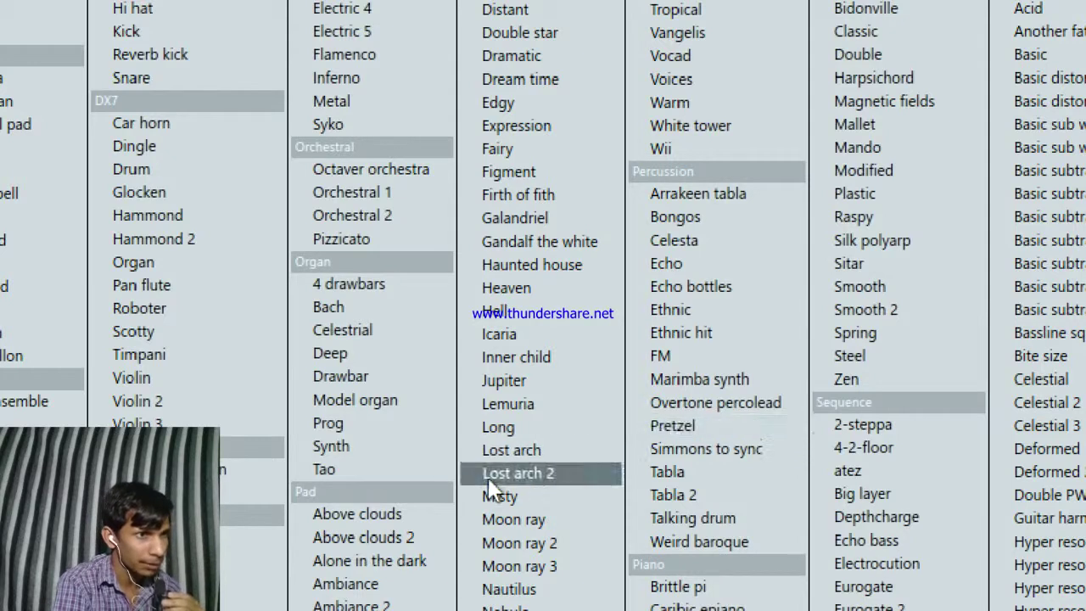
left_click(357, 537)
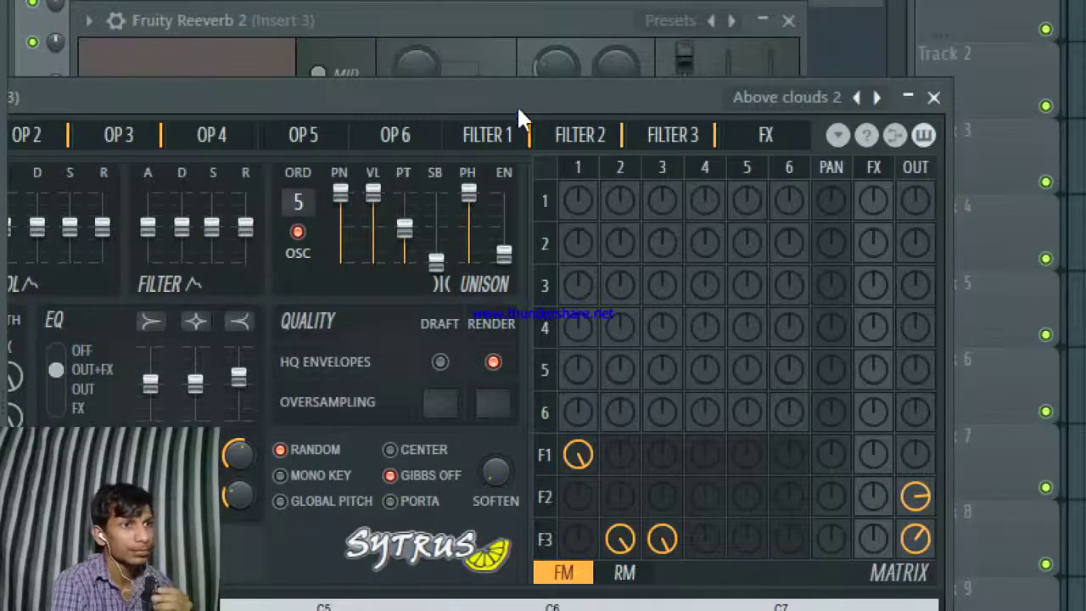
left_click_drag(518, 106, 236, 53)
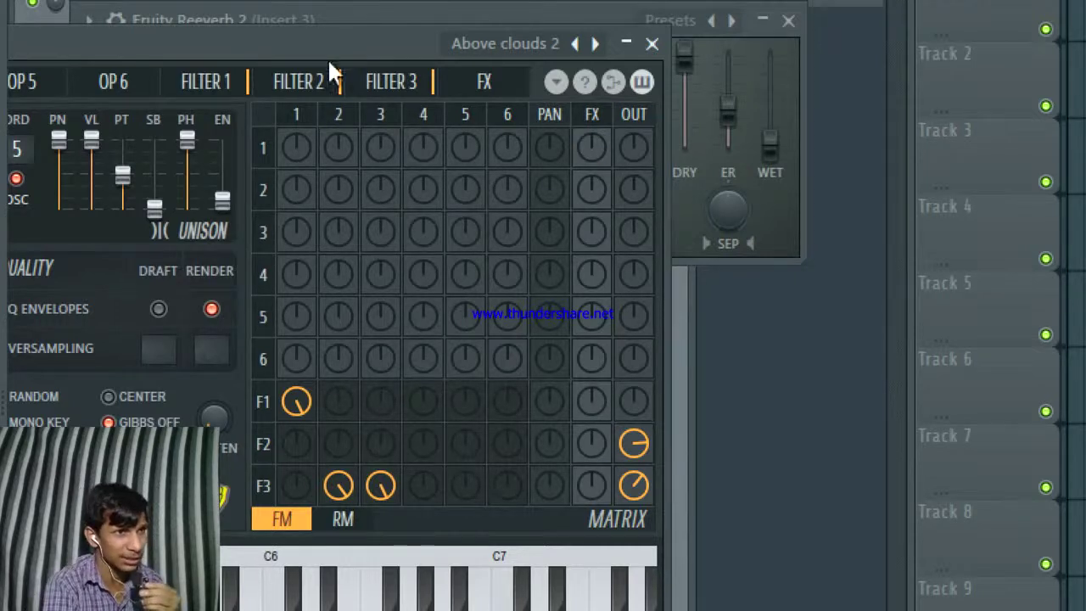
left_click_drag(326, 46, 810, 252)
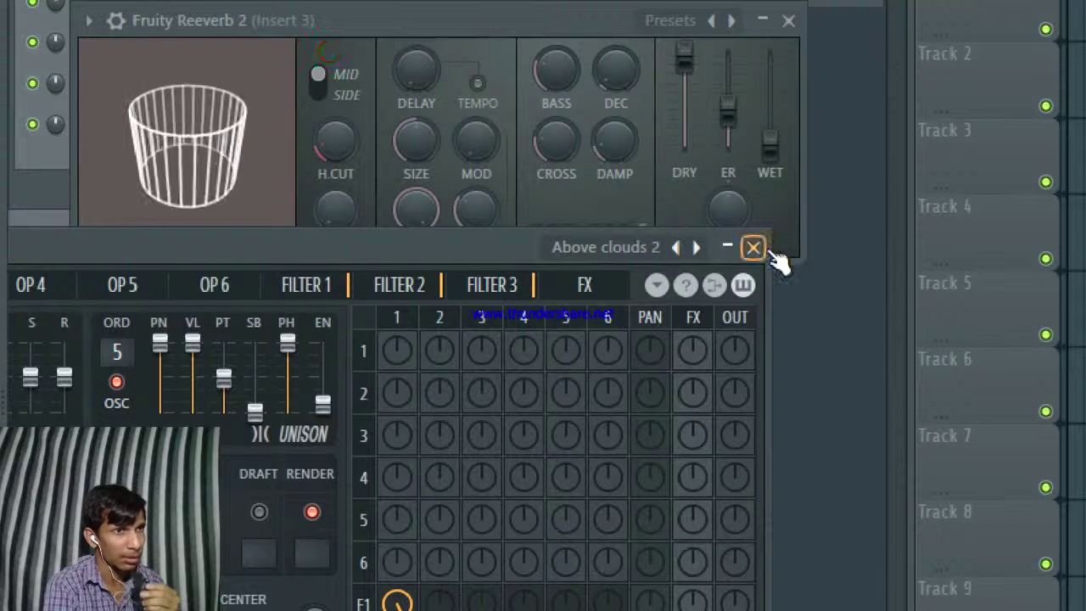
left_click(753, 247)
Load the Large Hall preset in Fruity Reeverb 2 and lower its dry level to the minimum
left_click_drag(422, 34, 424, 188)
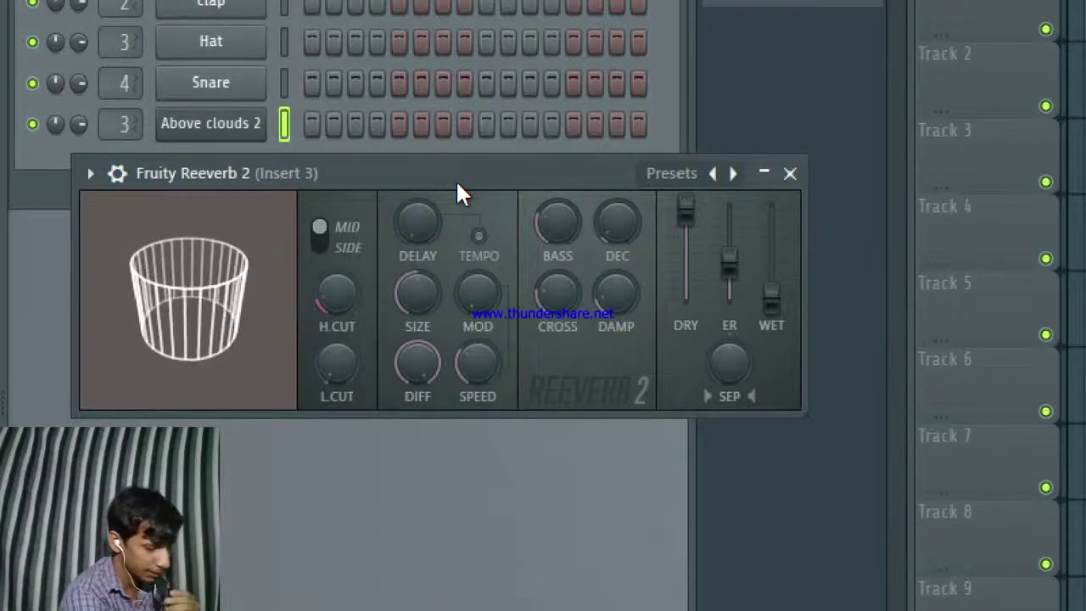
left_click_drag(684, 212, 702, 280)
right_click(733, 173)
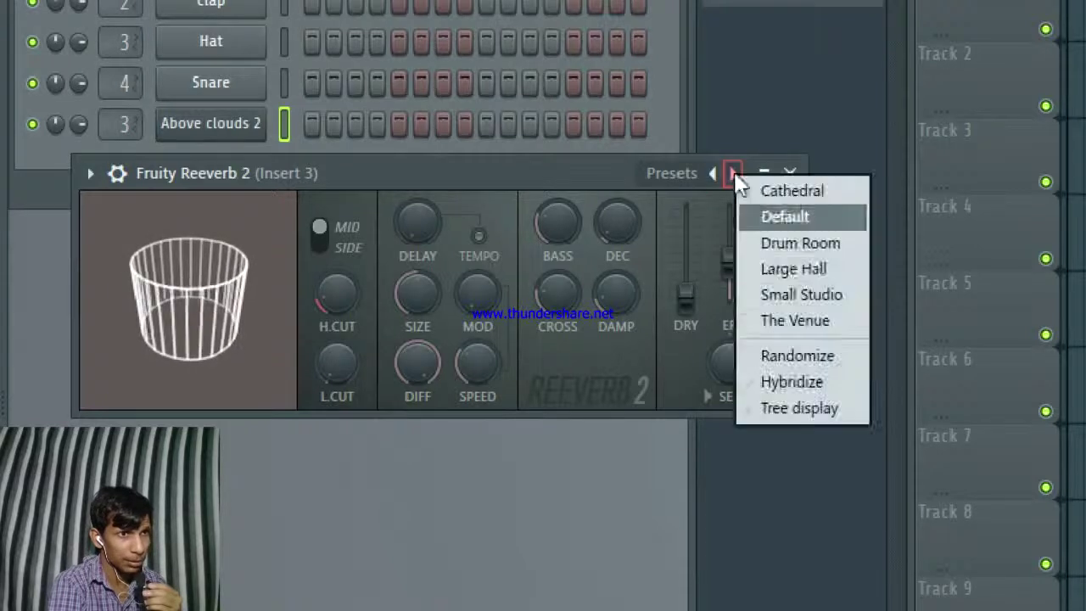
left_click(793, 269)
left_click_drag(684, 236, 685, 295)
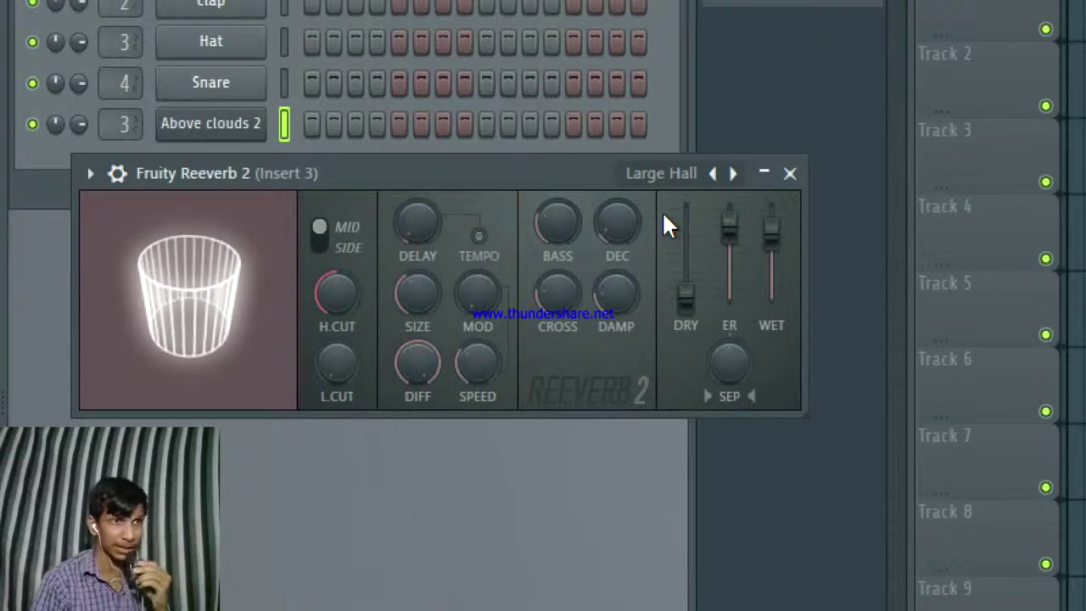
Set the reverb's wet level to minimum and dry level to maximum, then raise the wet level to about half
left_click_drag(772, 243, 772, 307)
left_click_drag(686, 296, 688, 212)
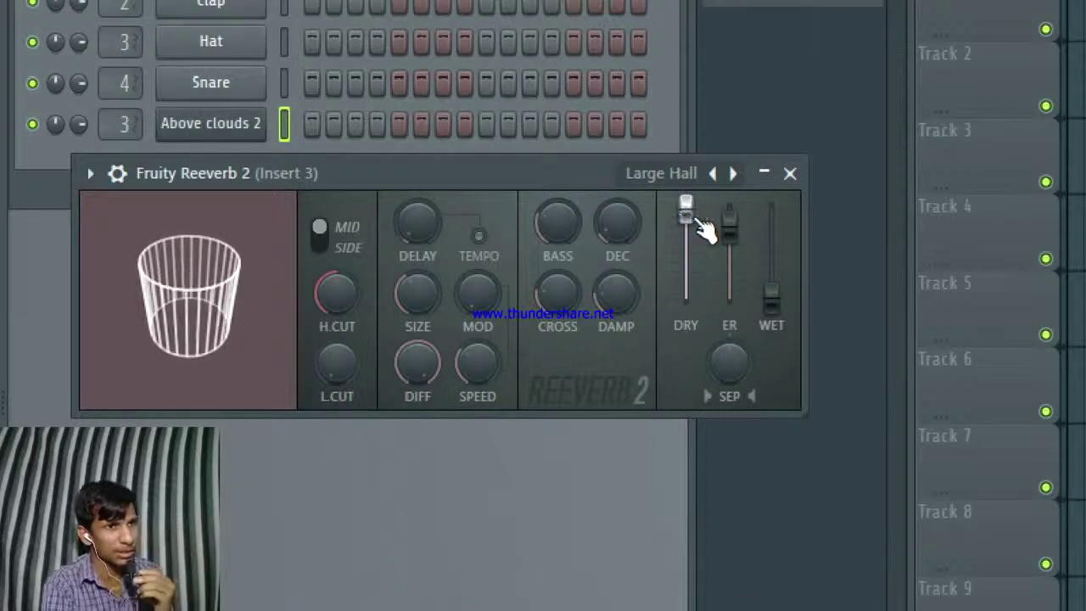
left_click_drag(785, 309, 787, 257)
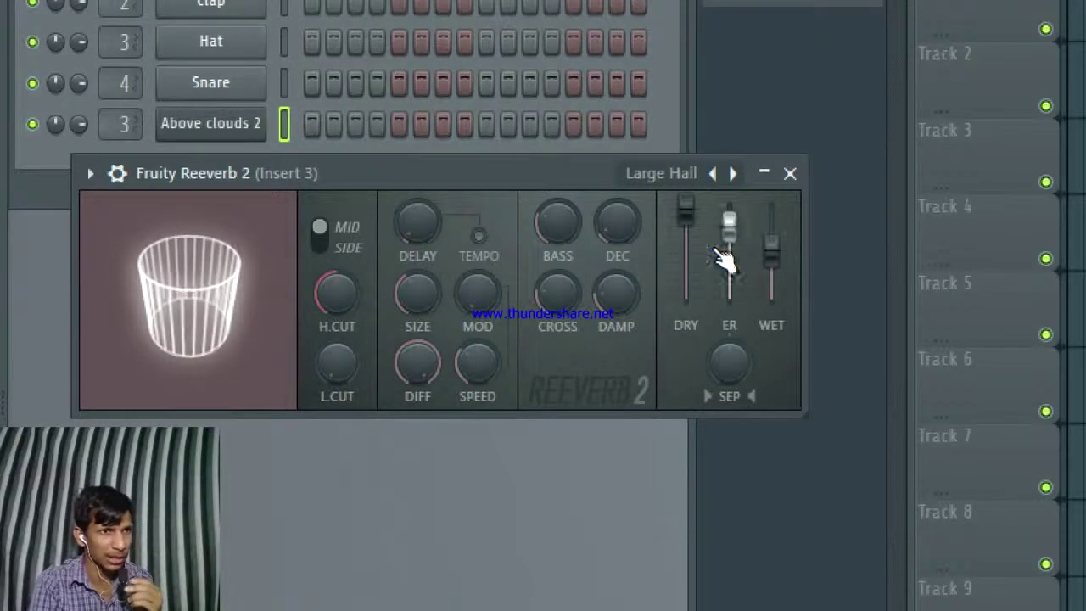
mouse_move(687, 212)
left_mouse_down()
mouse_move(691, 237)
mouse_move(687, 212)
left_mouse_up()
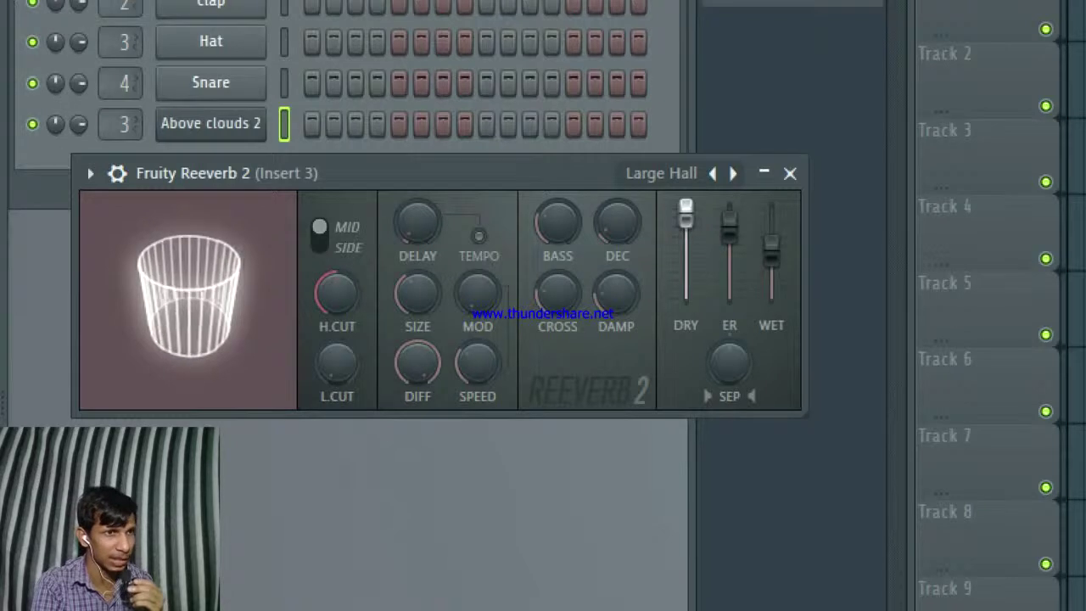
Make the reverb output fully wet, with the dry level at minimum and the wet level at maximum
left_click_drag(772, 247, 782, 295)
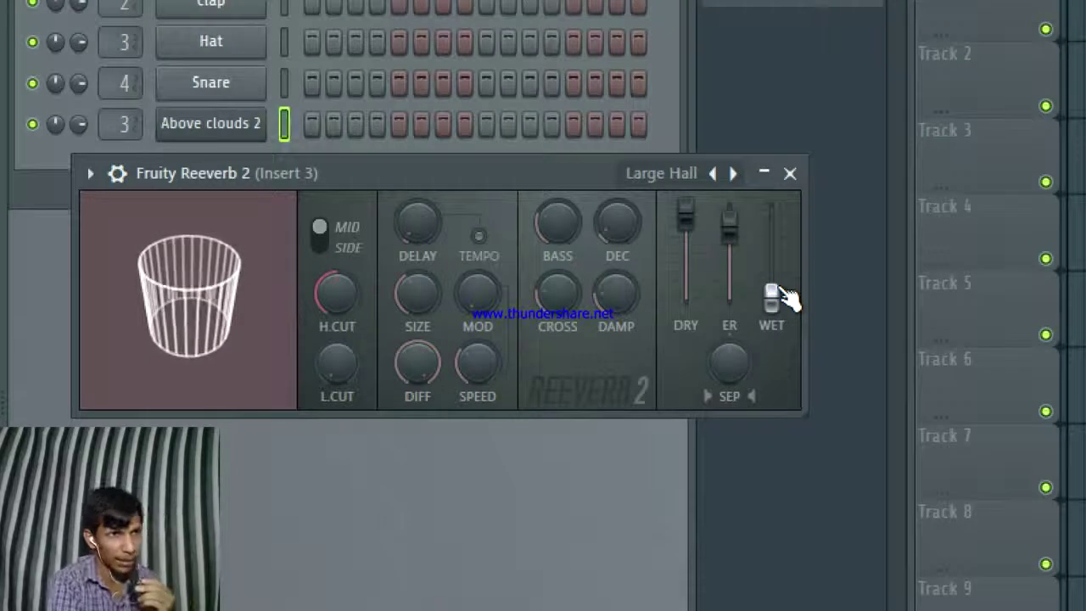
left_click_drag(686, 216, 685, 293)
left_click_drag(771, 297, 774, 219)
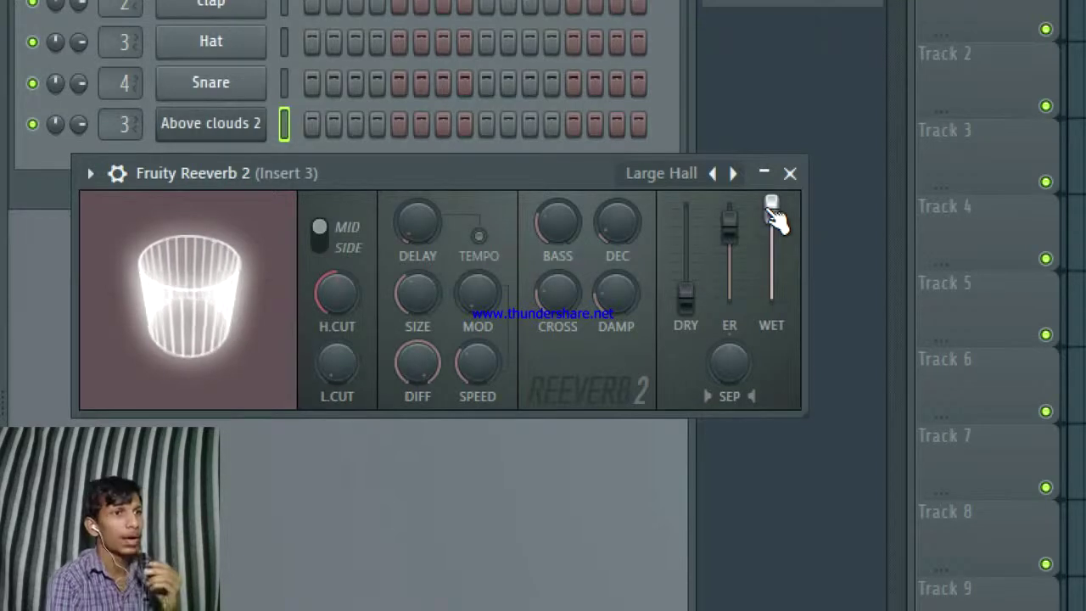
Lower the early reflections to about a third, then compare a mostly dry mix with full wet and low dry
left_click_drag(737, 263, 685, 203)
left_click_drag(775, 222, 787, 287)
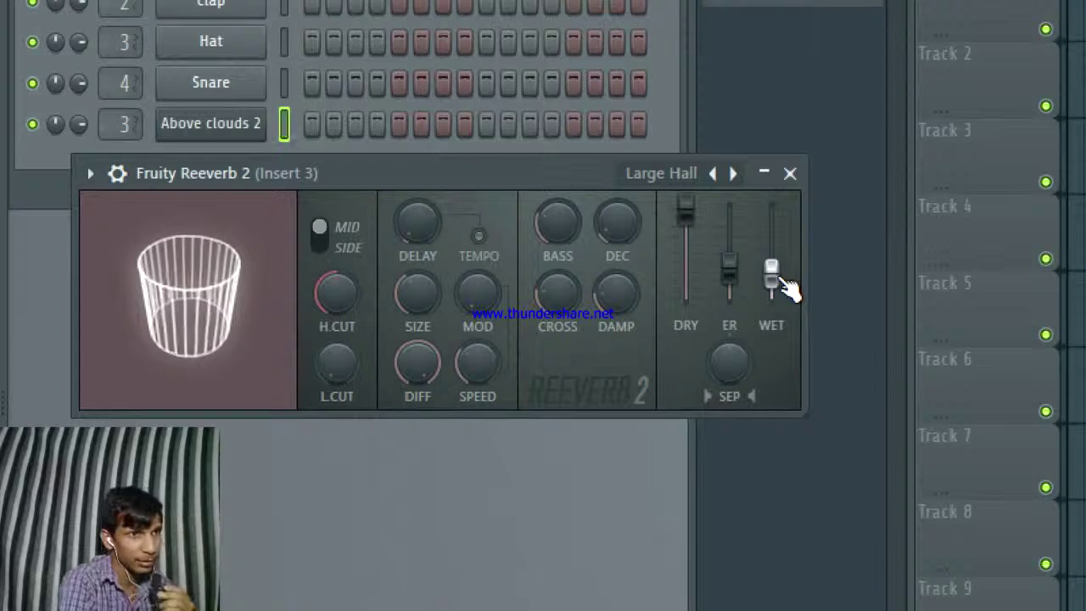
left_click_drag(773, 279, 772, 203)
left_click_drag(695, 209, 704, 284)
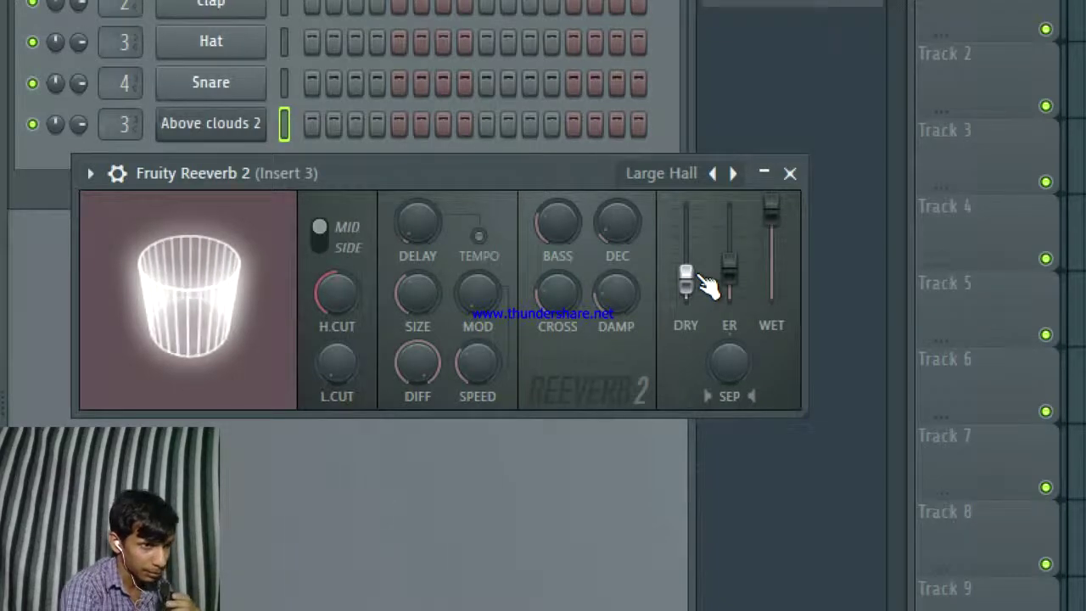
key("F9")
left_click_drag(695, 268, 226, 410)
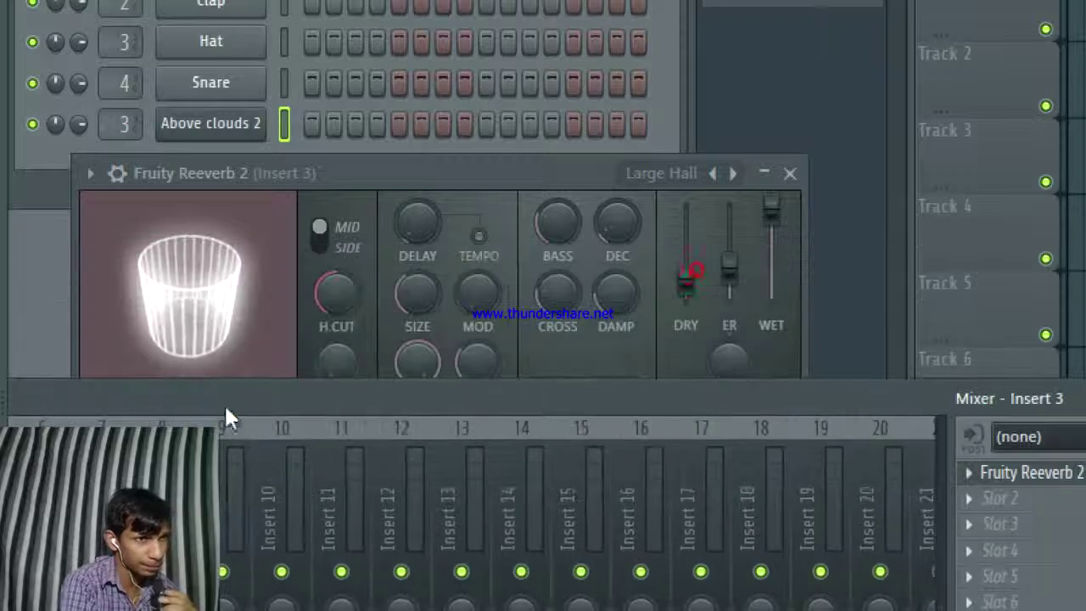
left_click(550, 386)
left_click(634, 355)
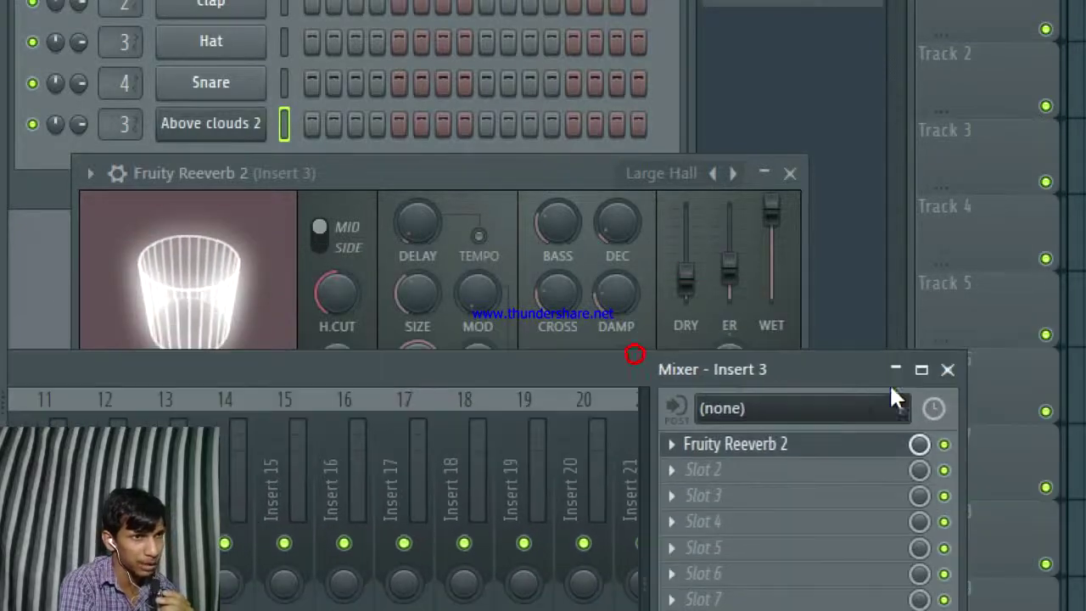
left_click(947, 369)
Change the Sytrus sound on the Above clouds 2 channel to the Bellarina bell preset and close the synth window
left_click(192, 120)
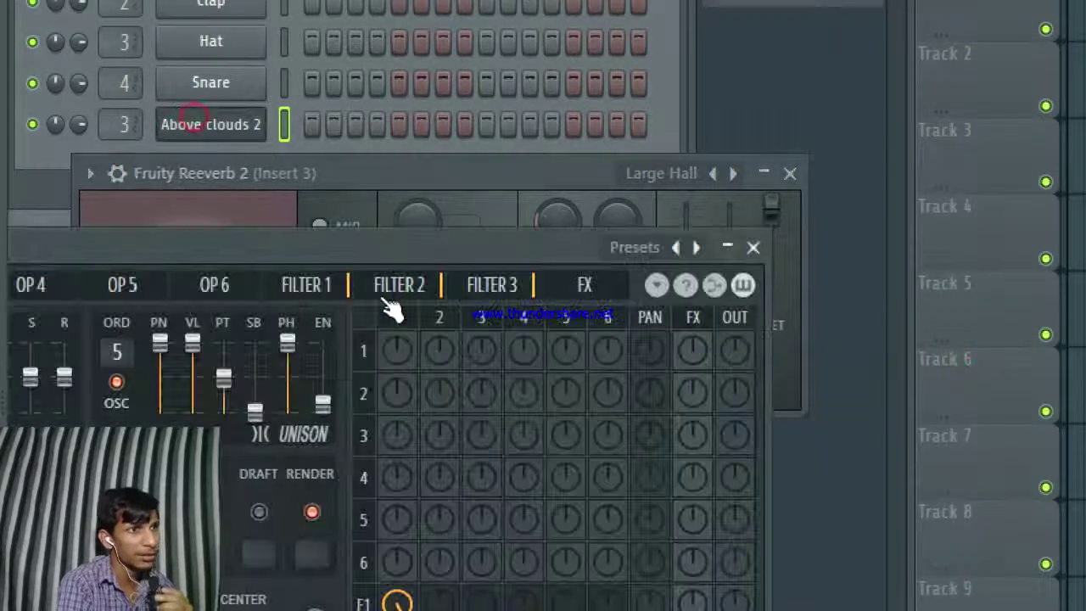
left_click_drag(394, 253, 469, 265)
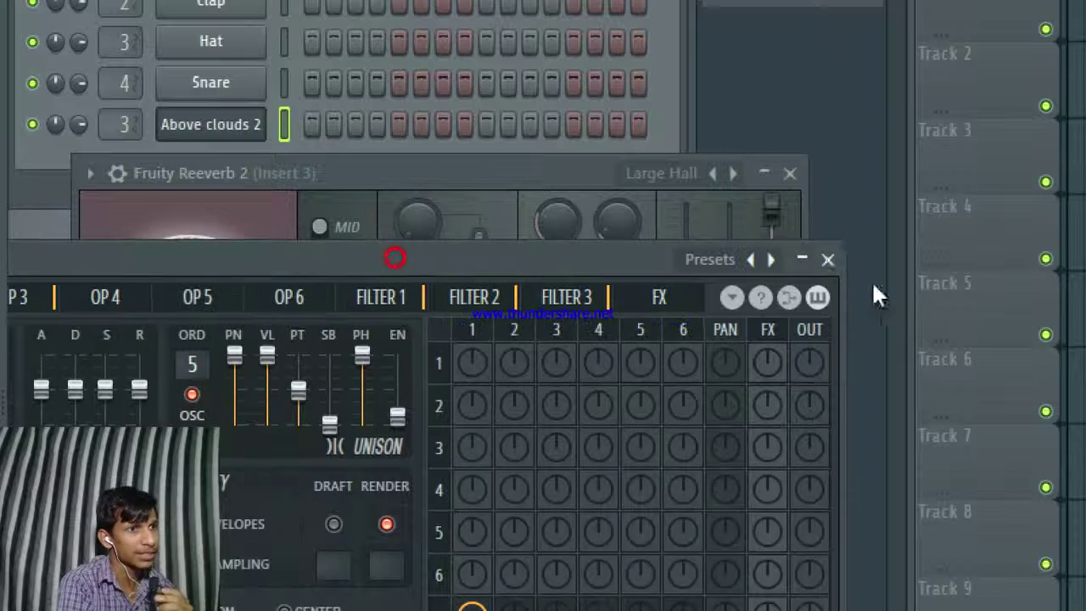
left_click(761, 259)
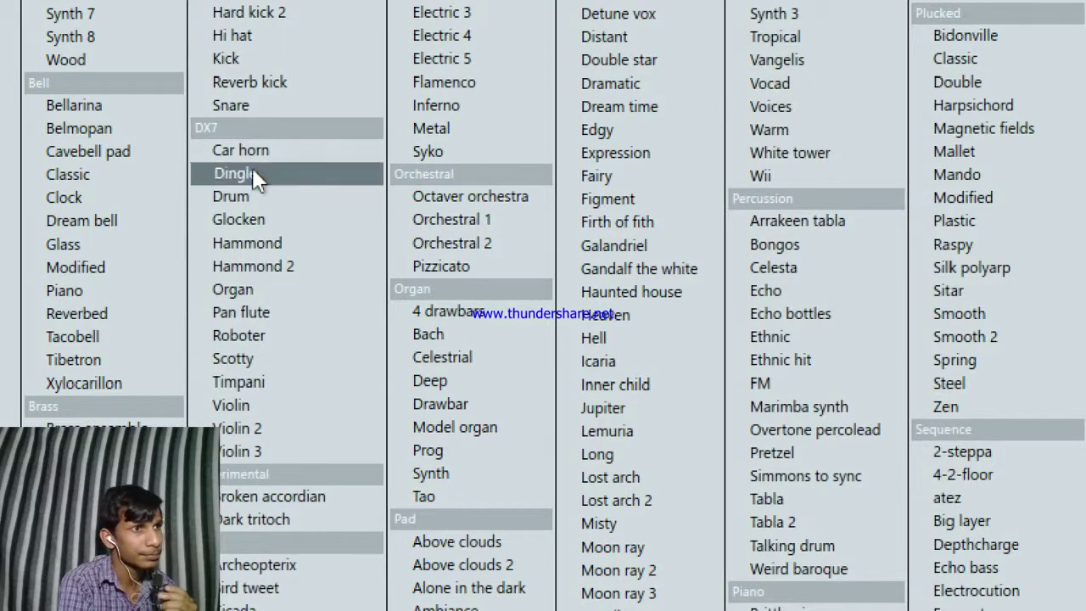
left_click(137, 106)
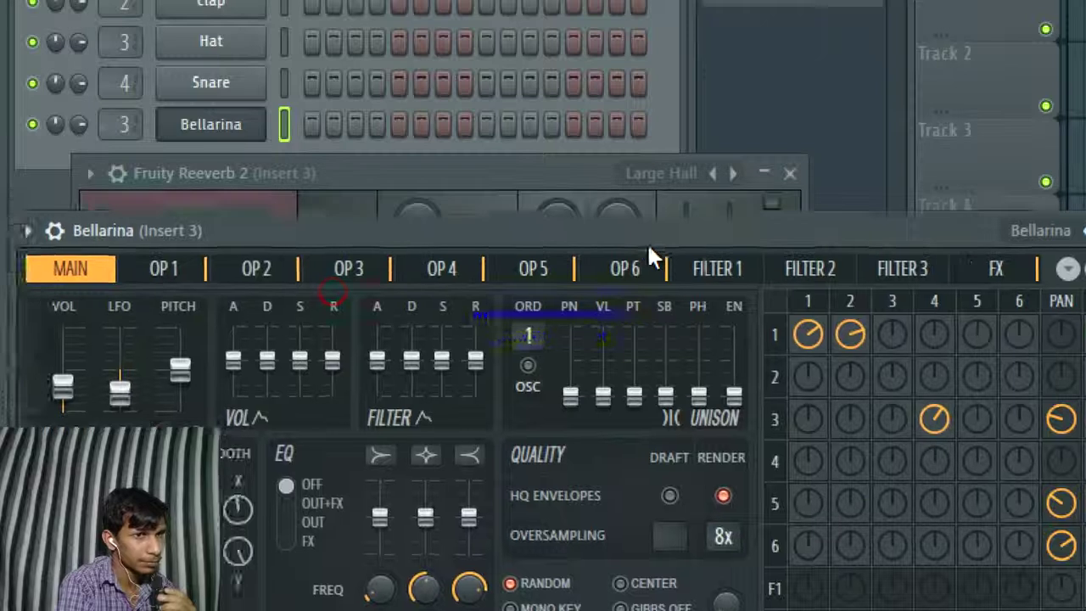
left_click_drag(646, 242, 493, 303)
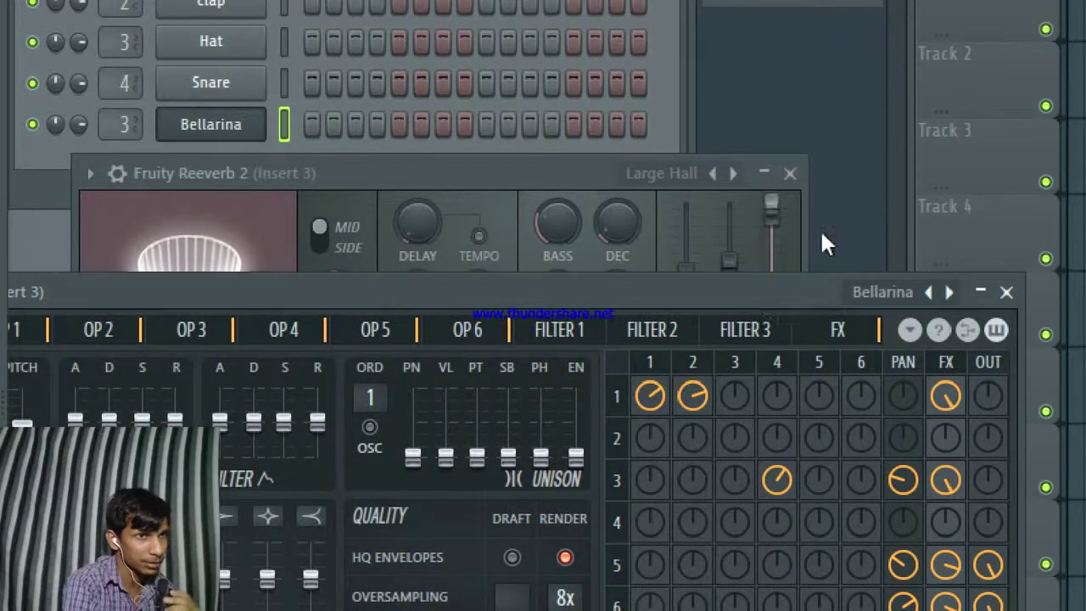
left_click(1009, 290)
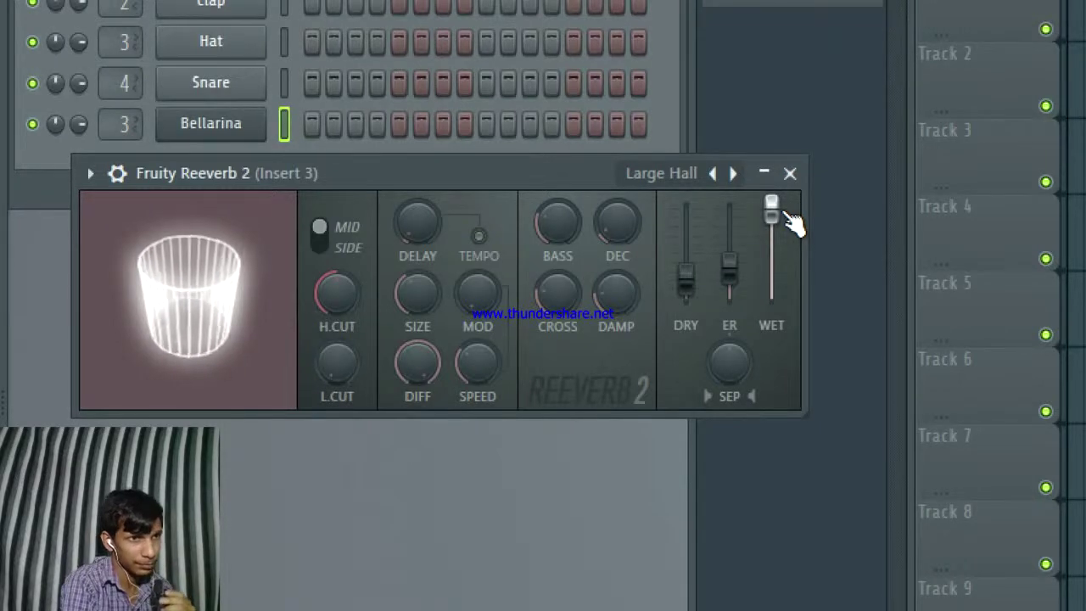
Set the reverb to full dry with no wet signal, then blend the dry and wet levels at about half each
left_click_drag(781, 212, 773, 293)
left_click_drag(700, 286, 704, 205)
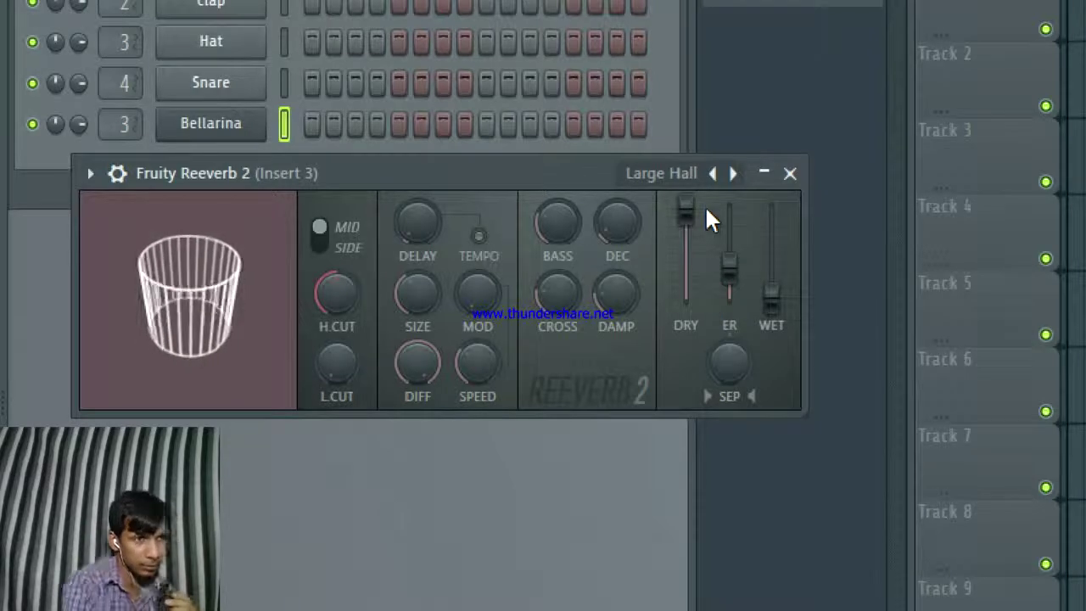
left_click_drag(686, 211, 686, 246)
left_click_drag(772, 295, 775, 253)
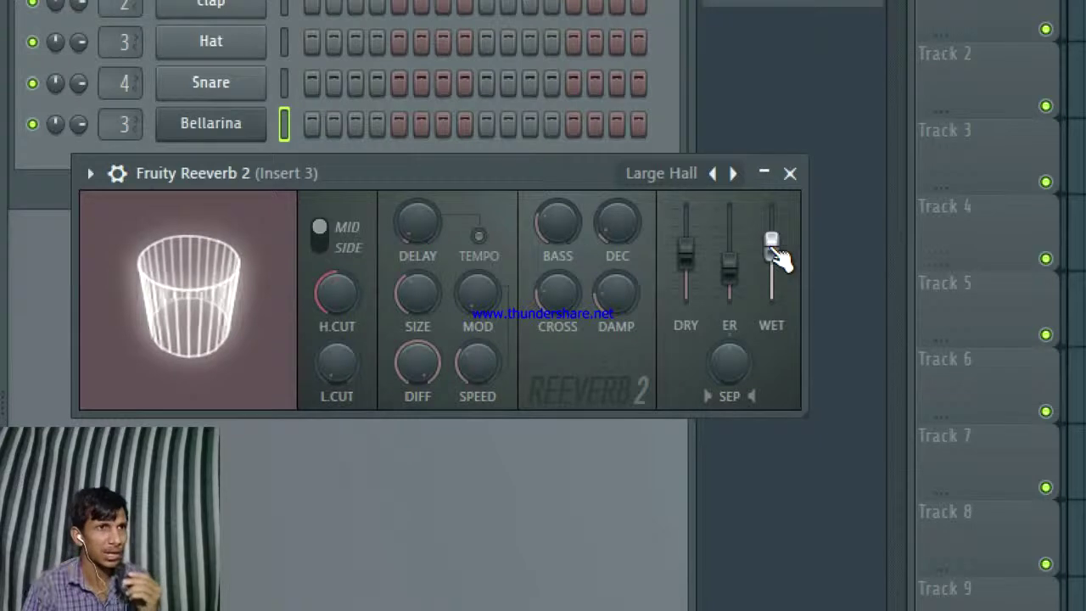
Drop the reverb's wet level to minimum and lower the dry level to about a third
left_click_drag(776, 259, 771, 293)
left_click_drag(686, 248, 717, 279)
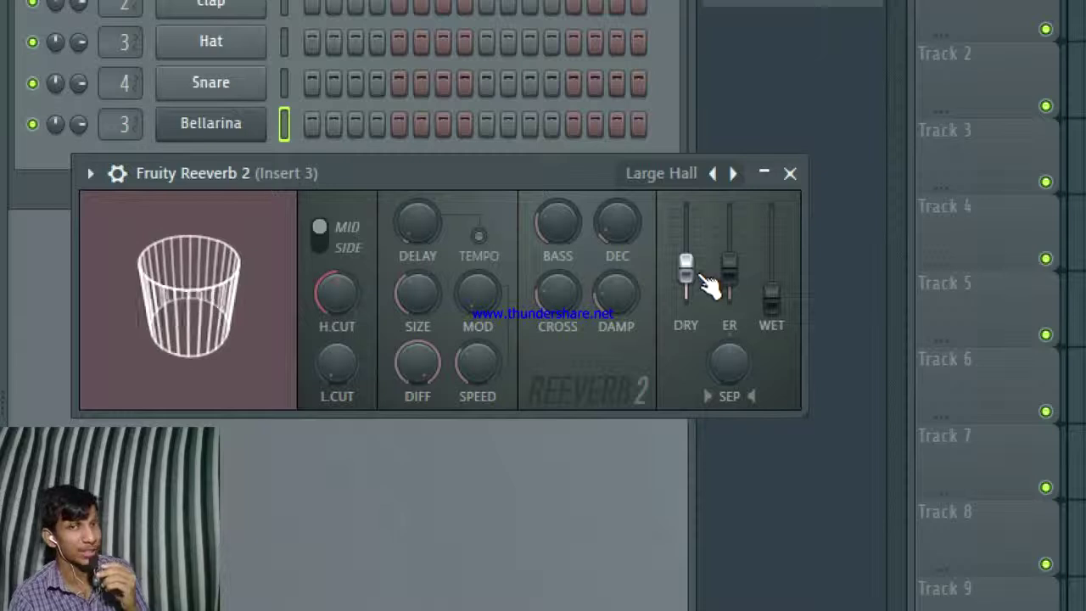